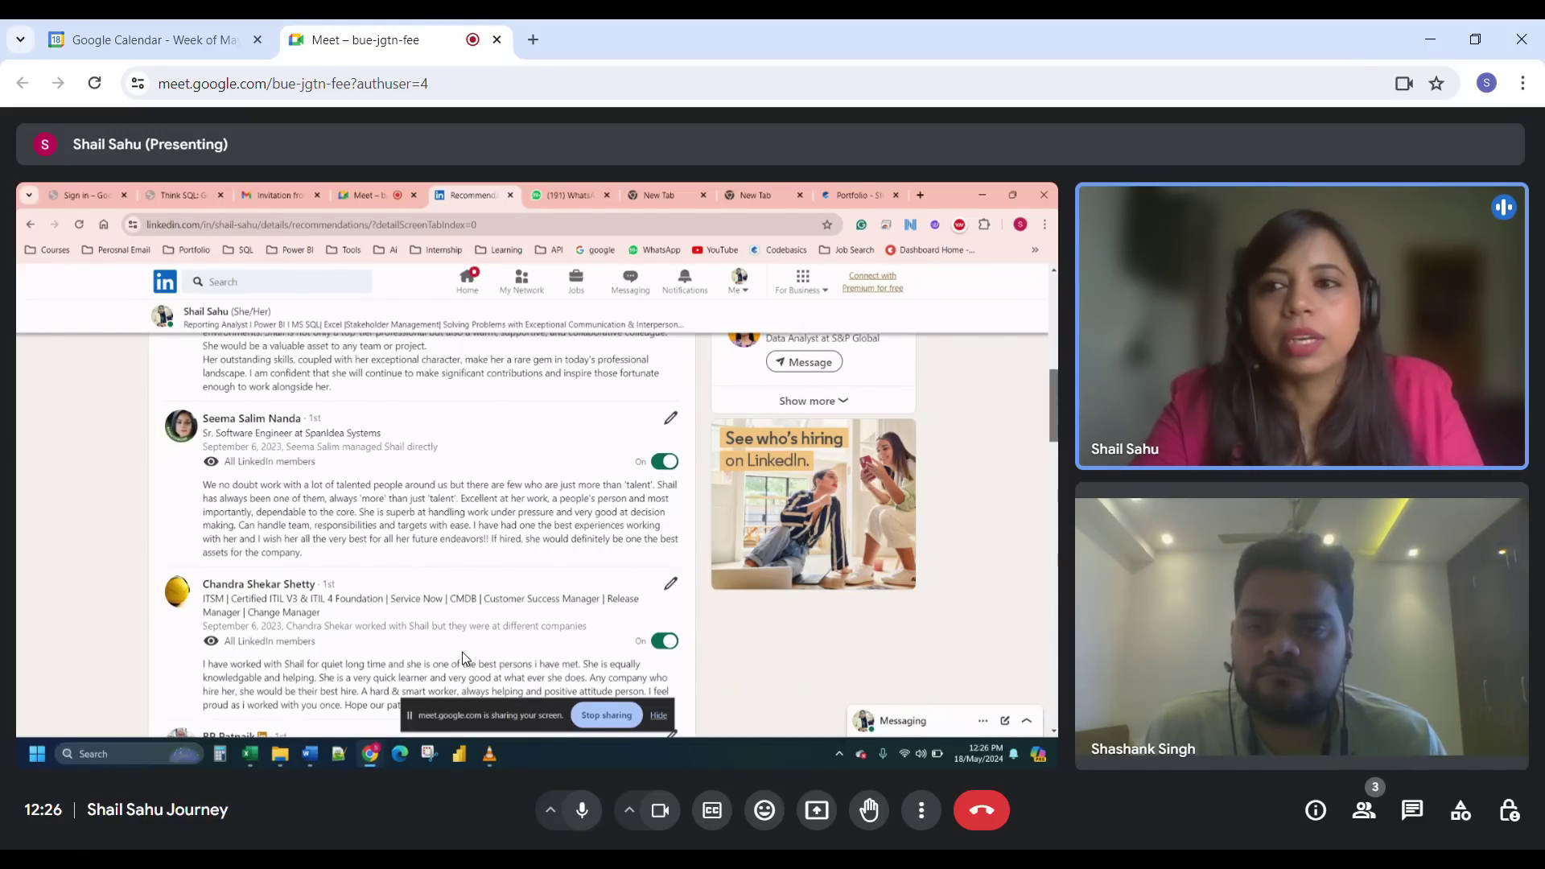
{"action": "scroll", "coordinate": [463, 657], "scroll_direction": "down", "scroll_amount": 2}
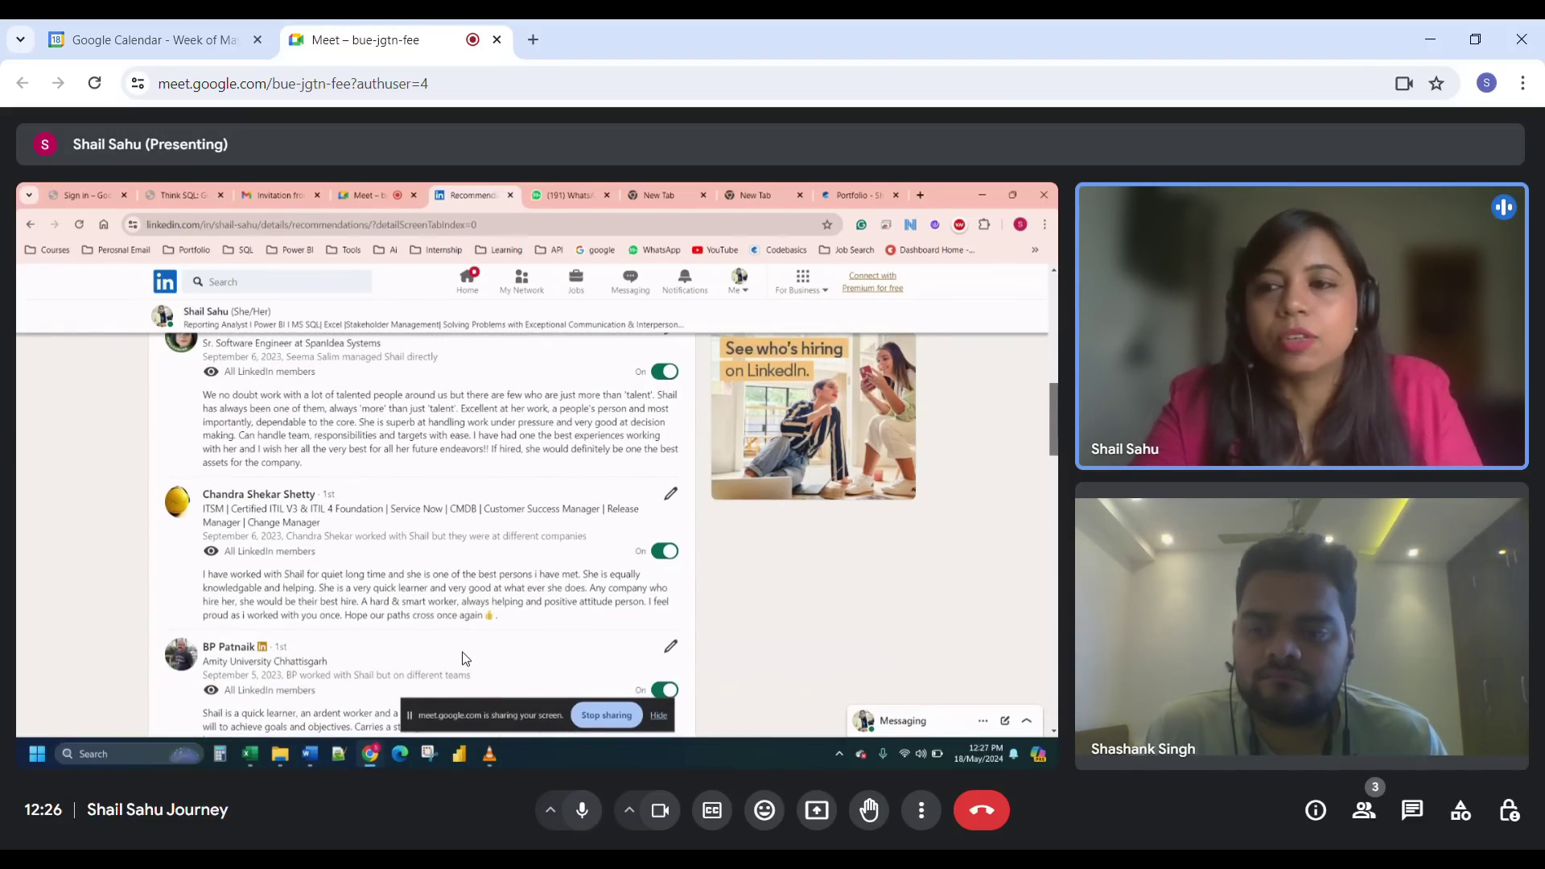